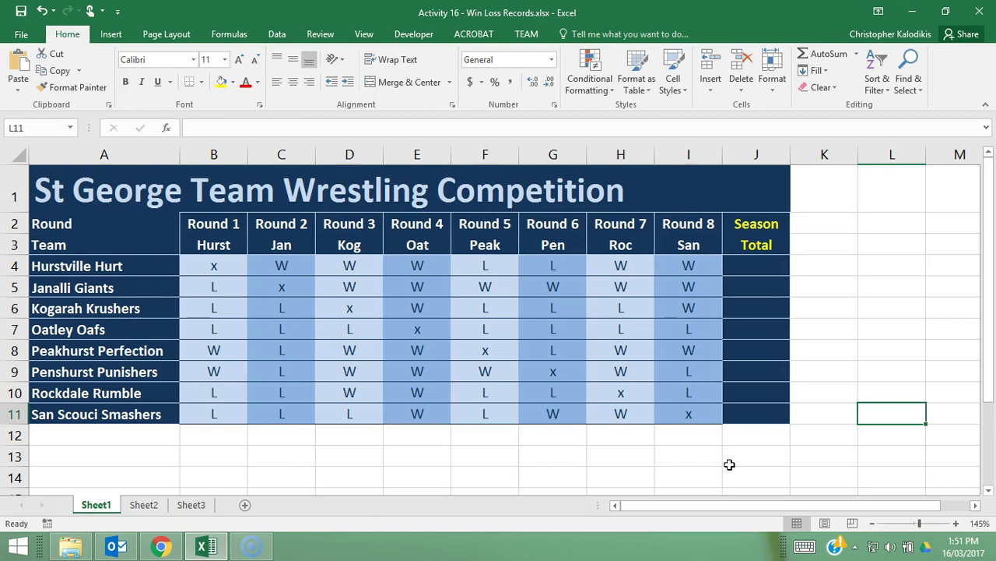
Enter =IF(B4="W",3) in J4 to give Hurstville Hurt 3 points for a Round 1 win
left_click(750, 266)
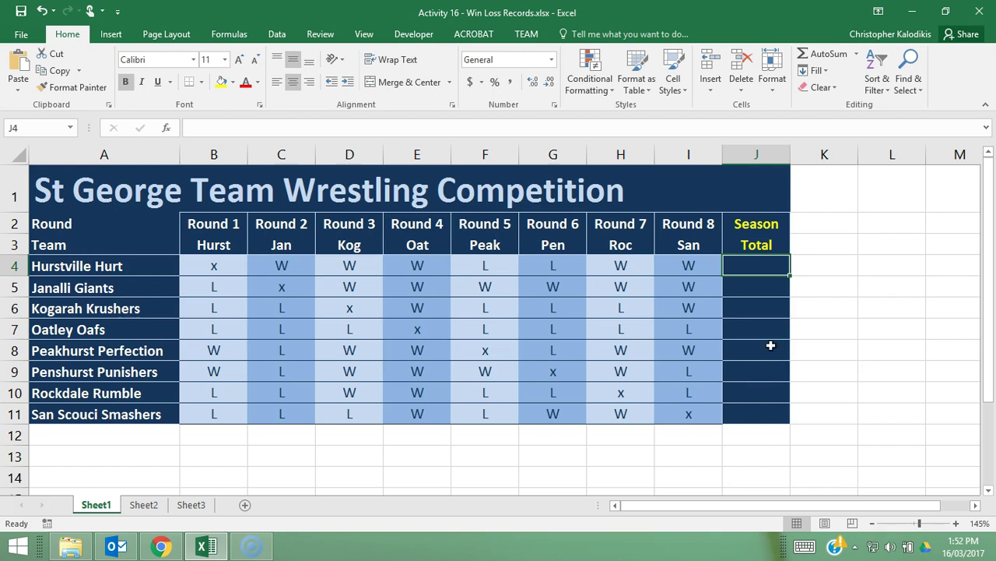
left_click(766, 292)
left_click(764, 266)
type("=i")
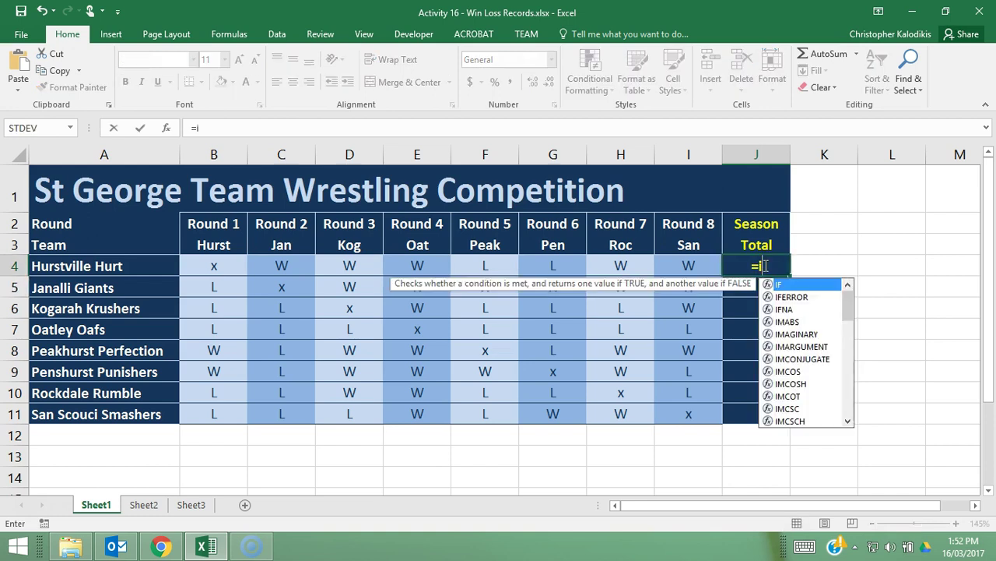
type("f")
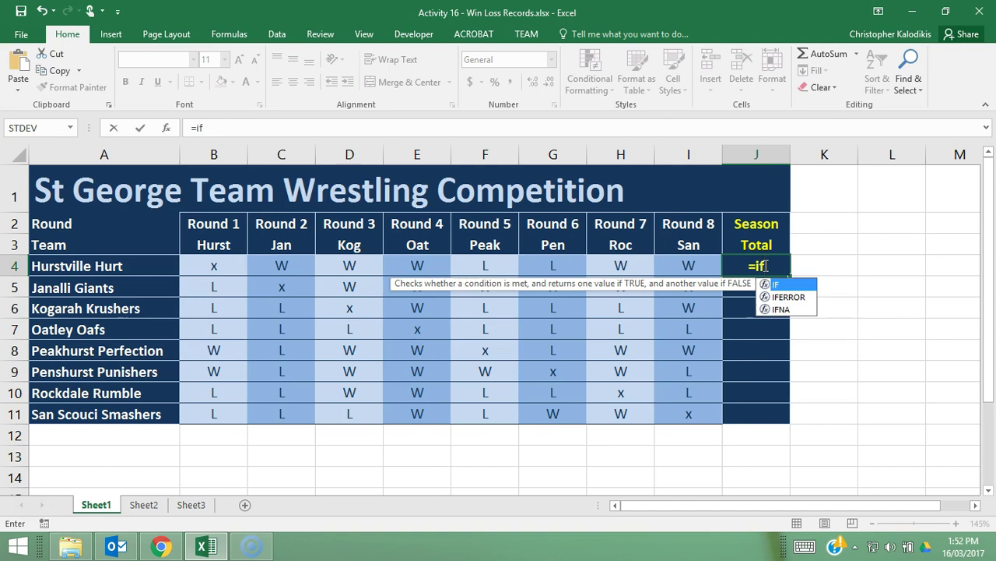
type("(")
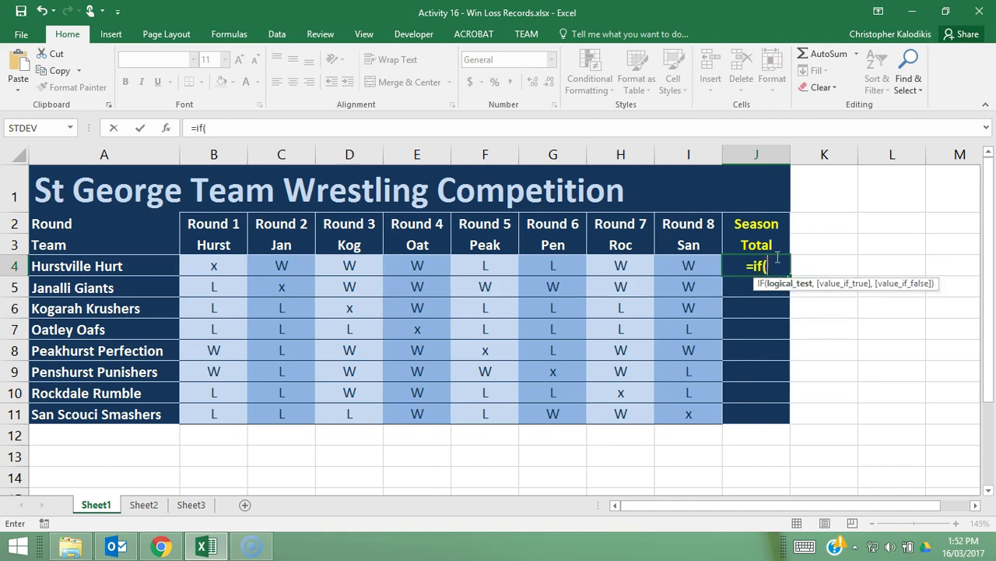
left_click(209, 265)
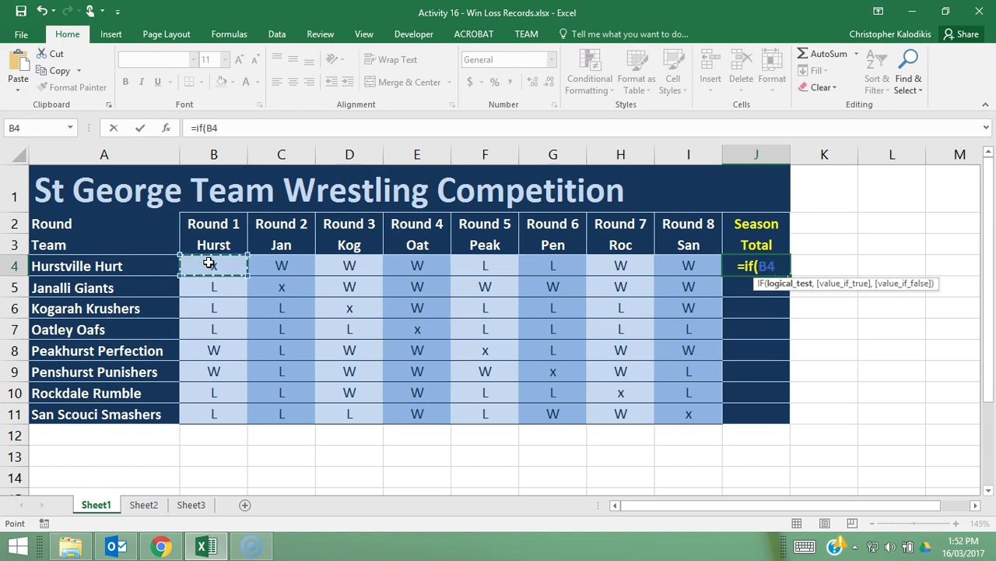
type("=")
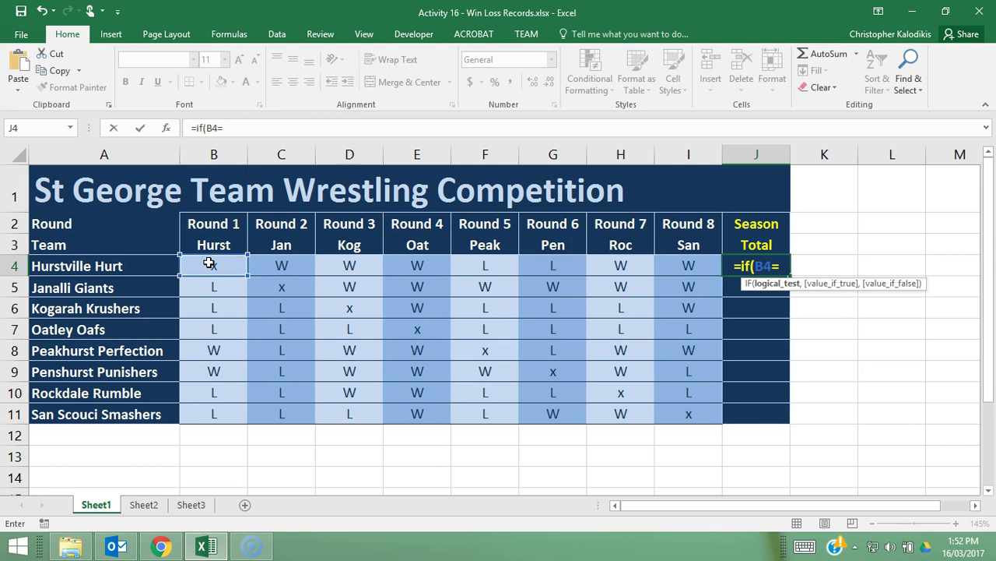
type("\"W")
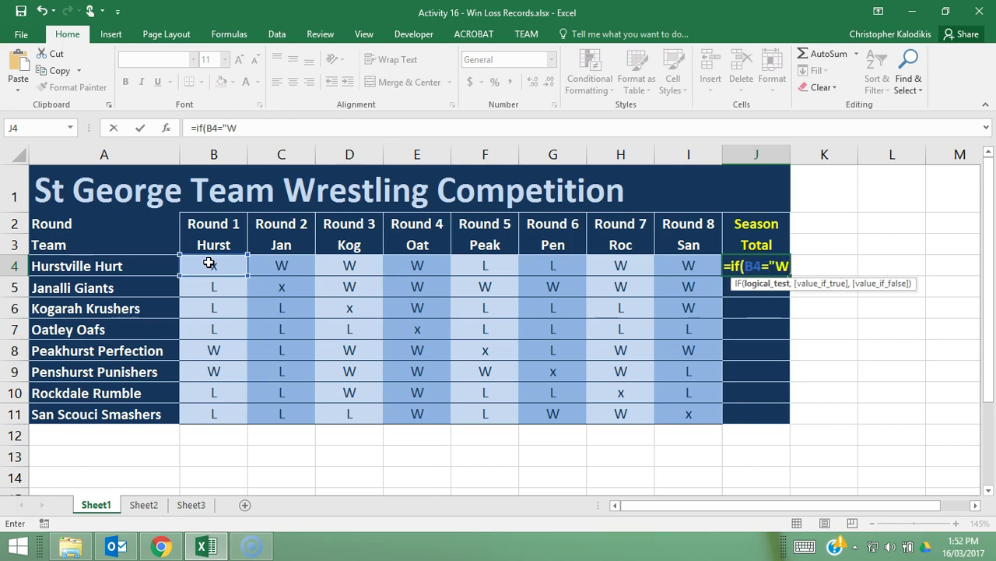
type("\",3")
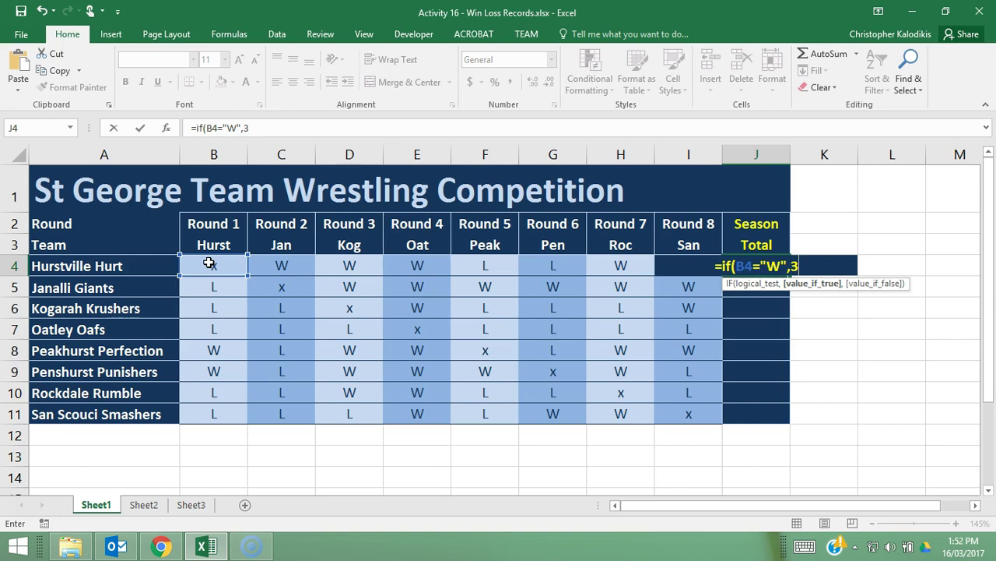
type(")")
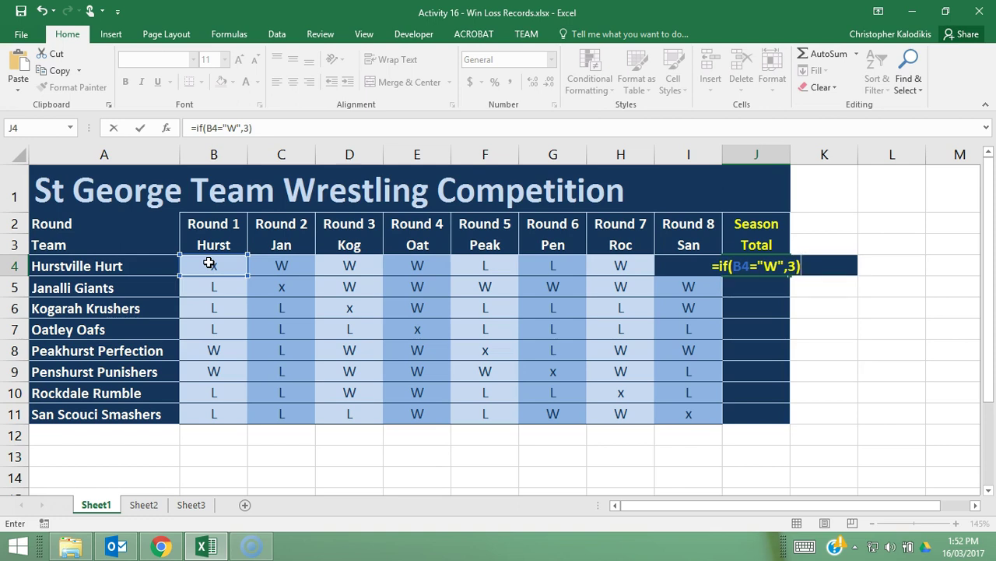
key("Return")
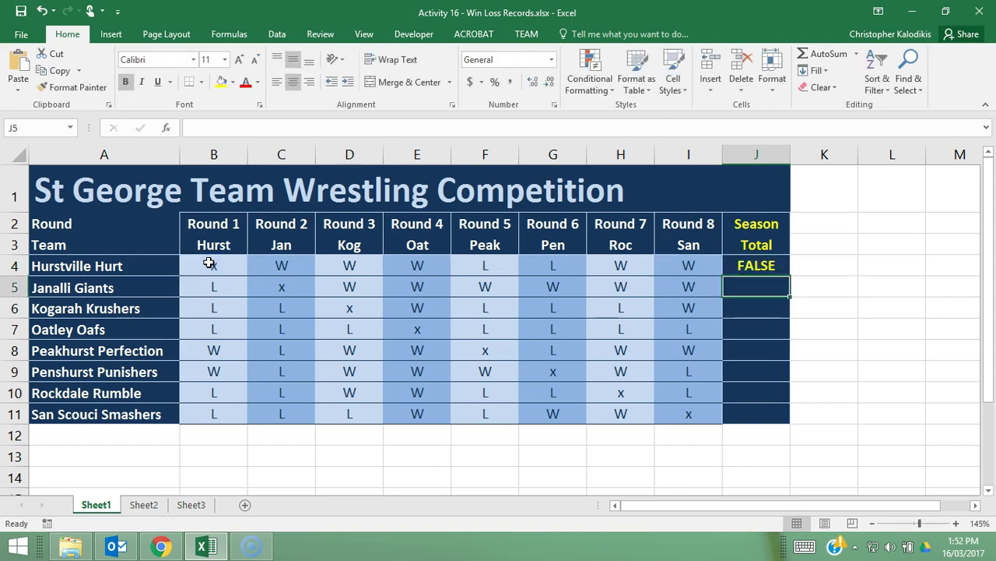
Check Hurstville Hurt's B4 and C4 results, then edit J4's formula in the formula bar
left_click(210, 268)
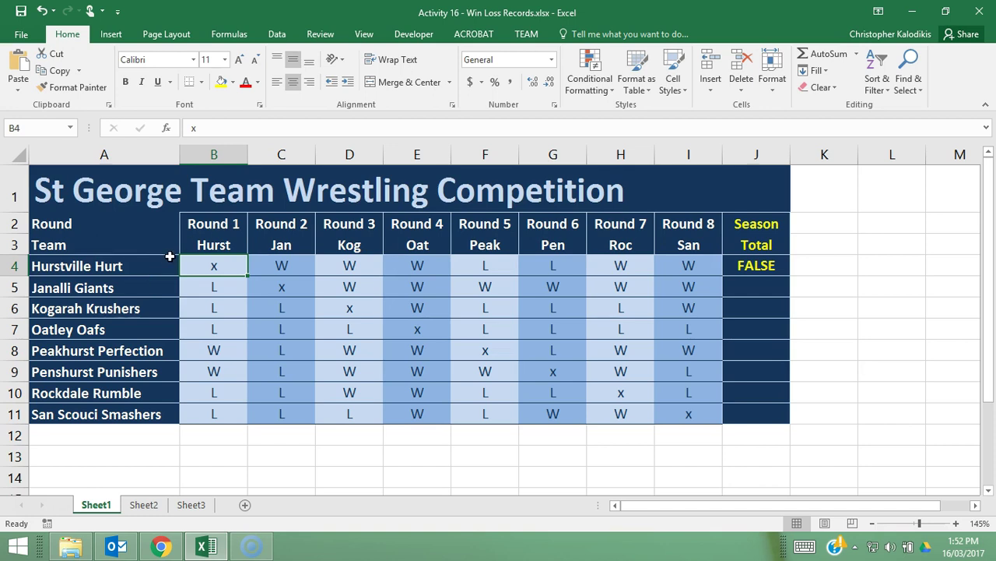
left_click(304, 265)
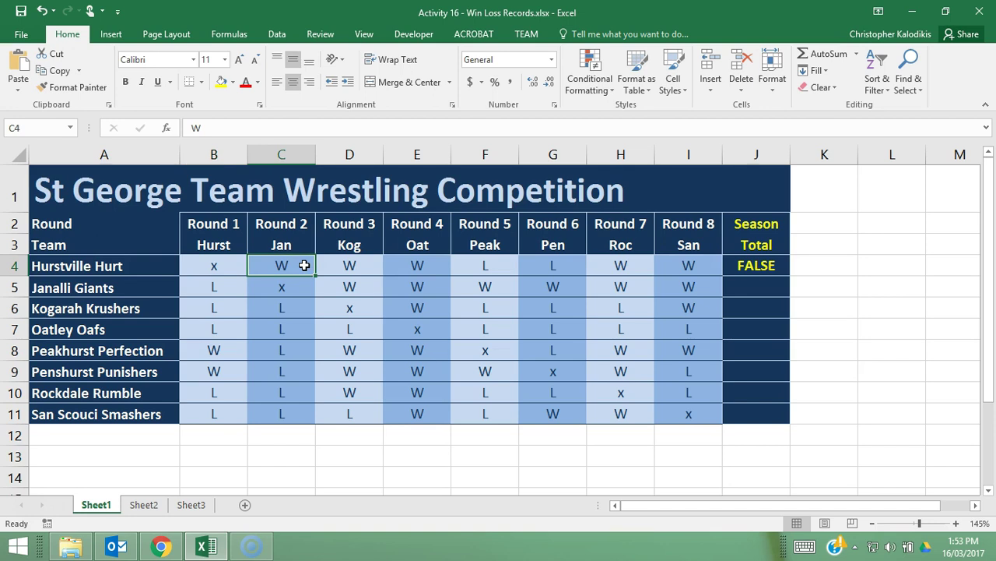
left_click(769, 267)
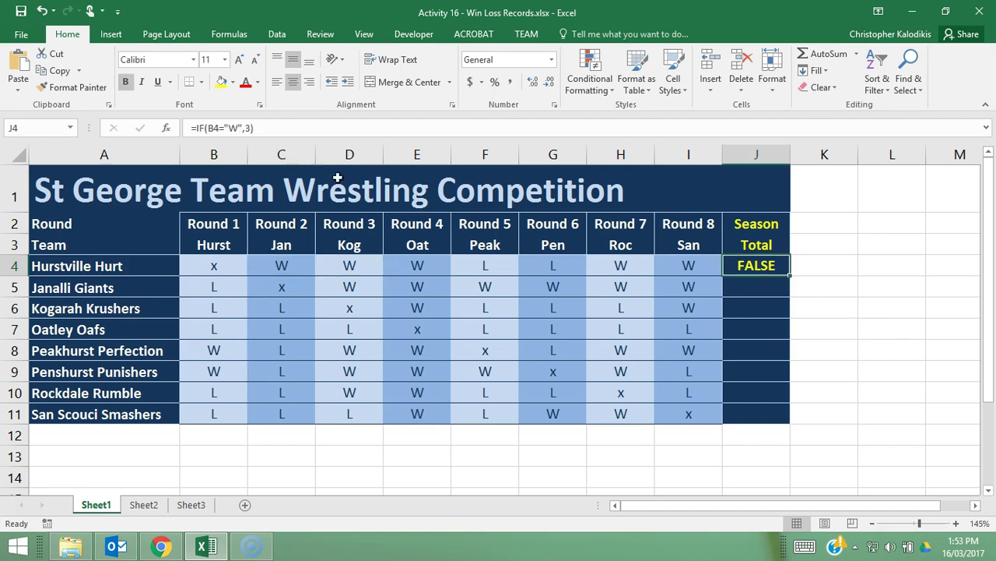
left_click(264, 130)
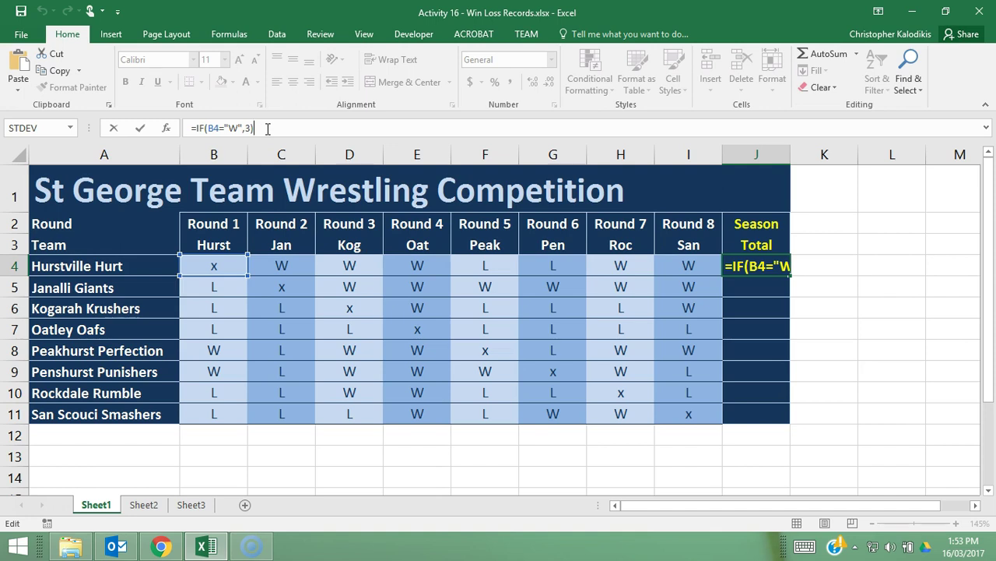
Append +IF(C4="W",3) to J4's formula so a Round 2 win adds 3 points
type("+")
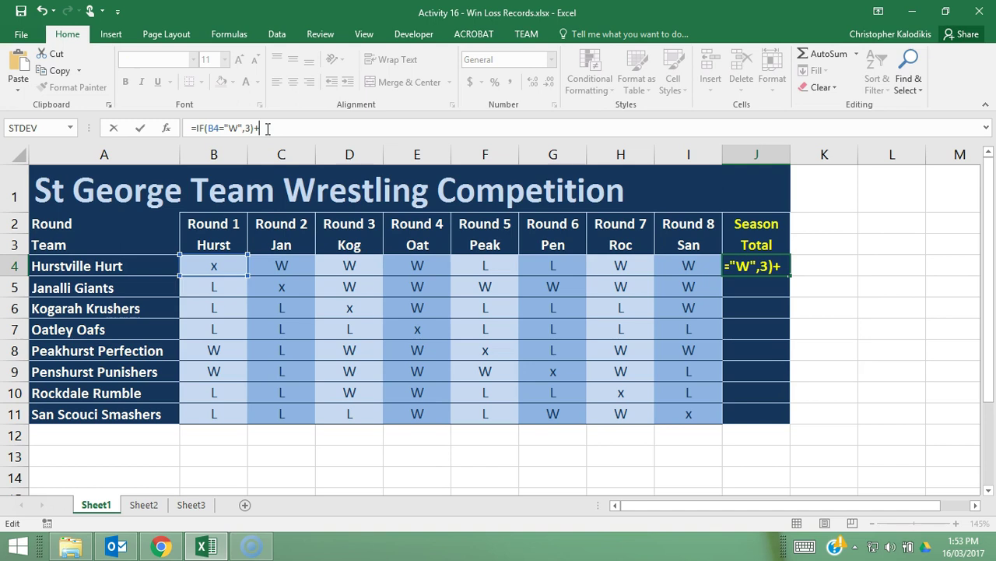
type("if")
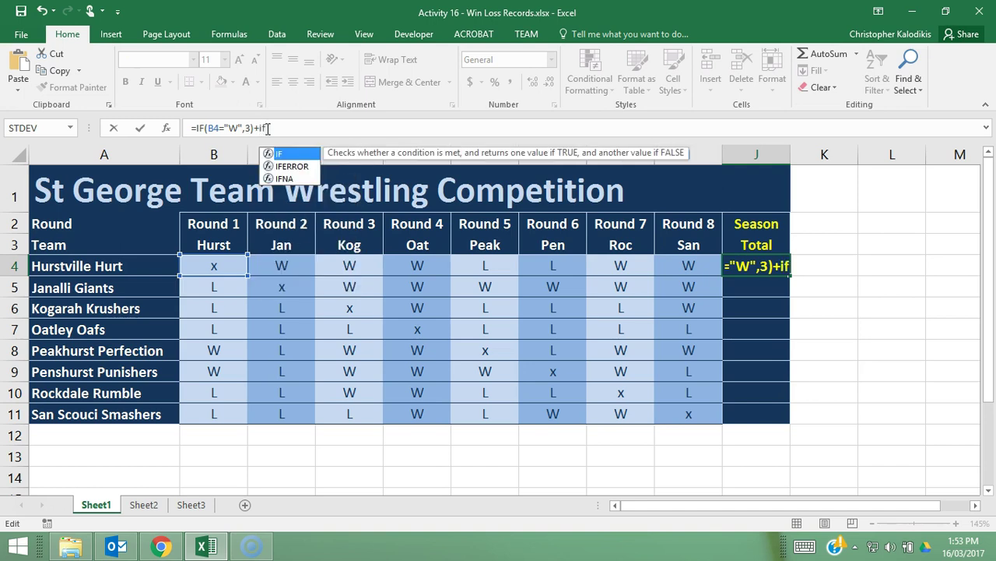
type("(")
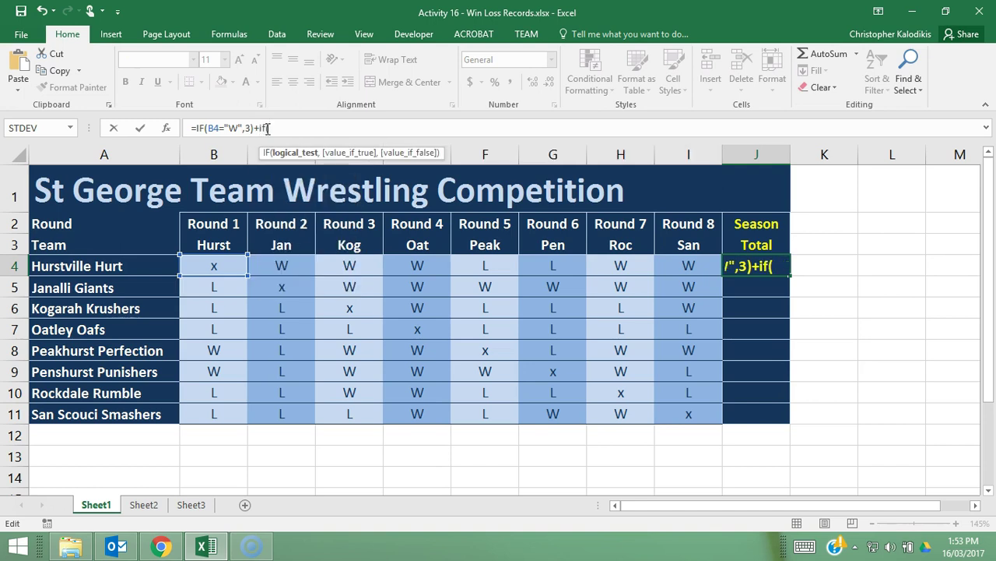
type("C")
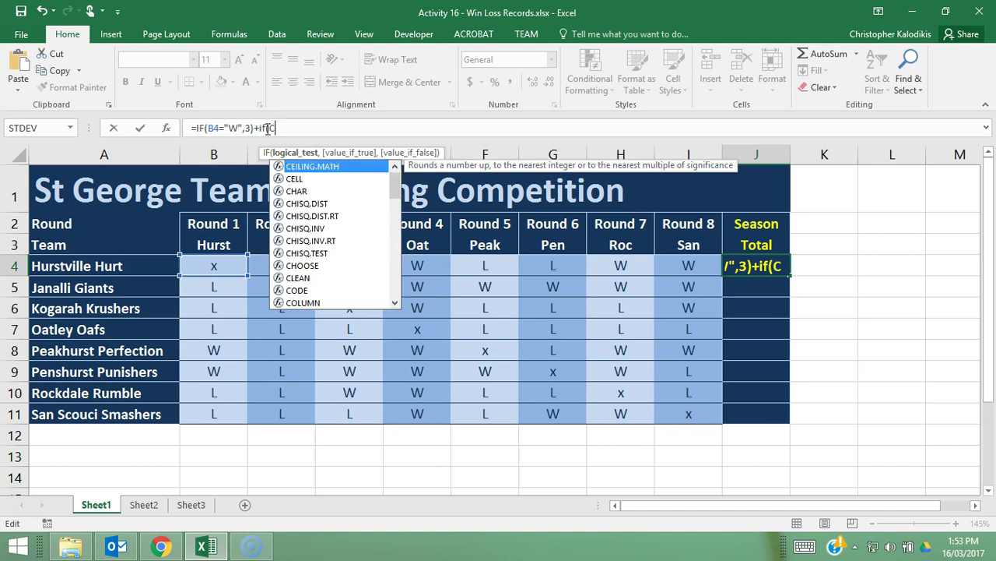
type("4=")
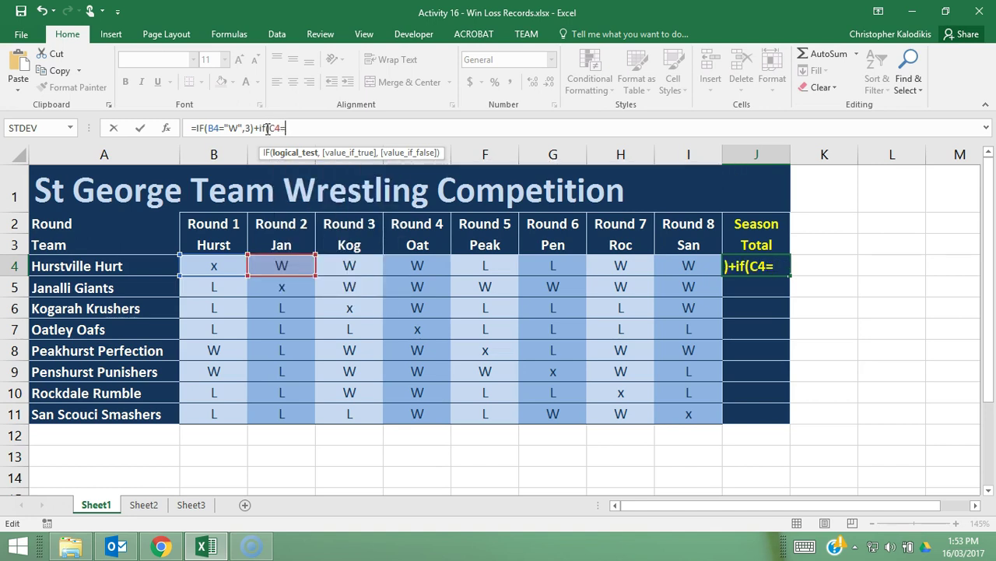
type("\"W\",3")
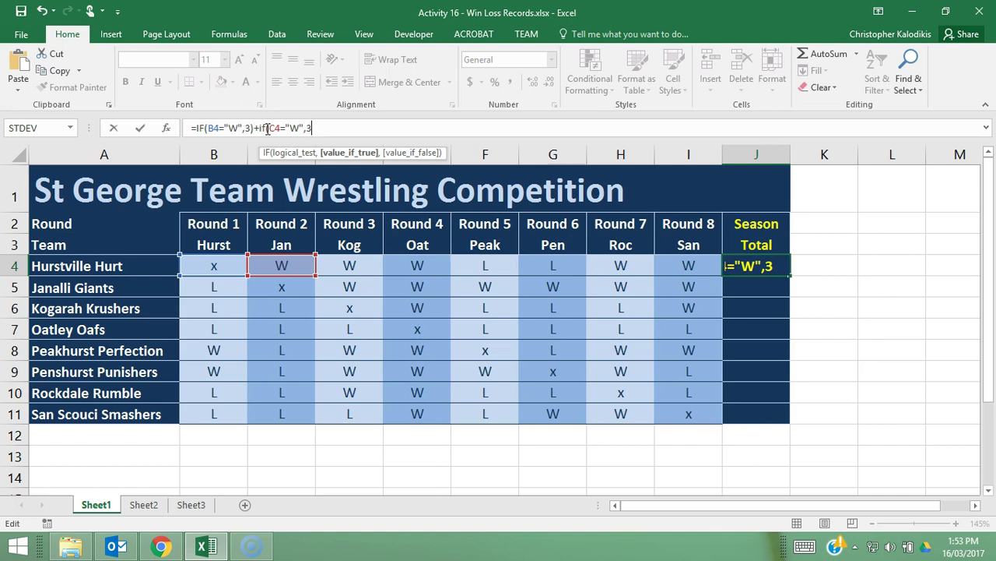
type(")")
key("Return")
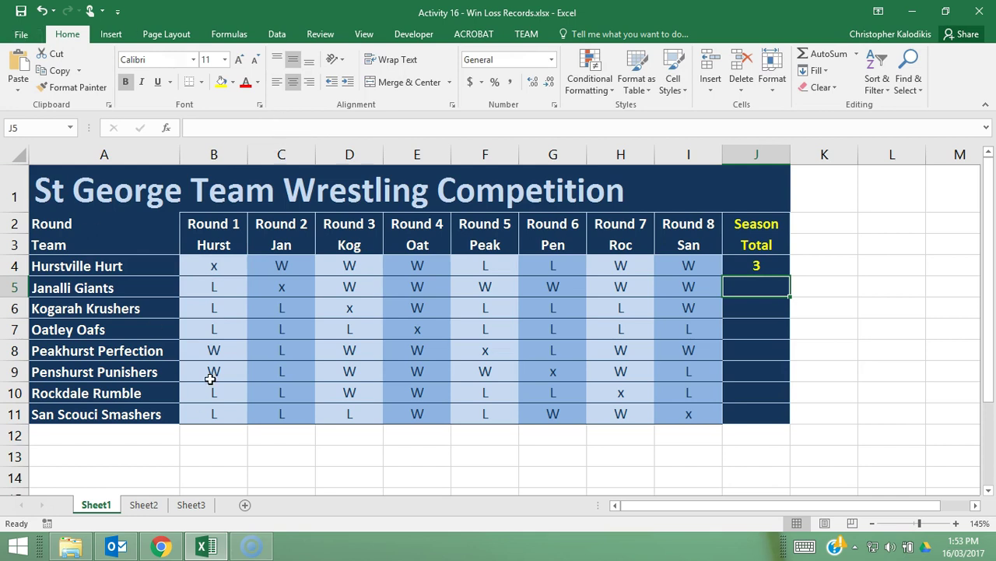
Select the +IF(C4="W",3) term of J4's formula in the formula bar for reuse
left_click(288, 265)
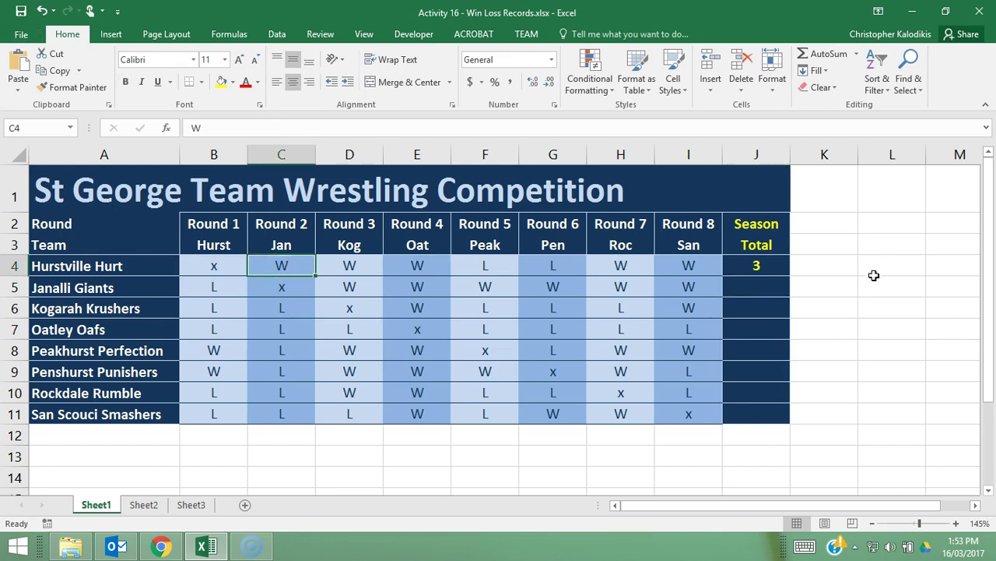
left_click(780, 266)
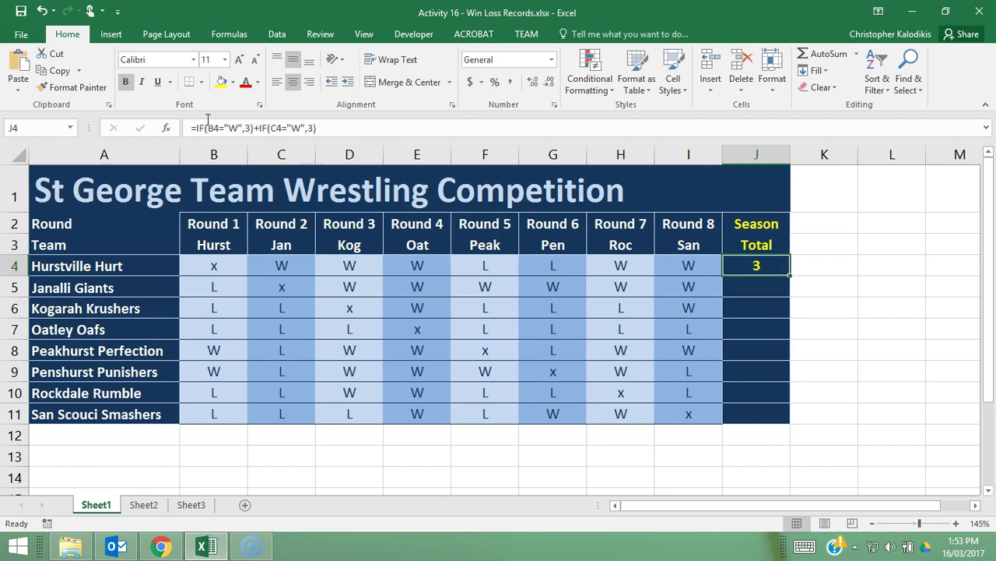
left_click_drag(306, 128, 253, 129)
key("ctrl+c")
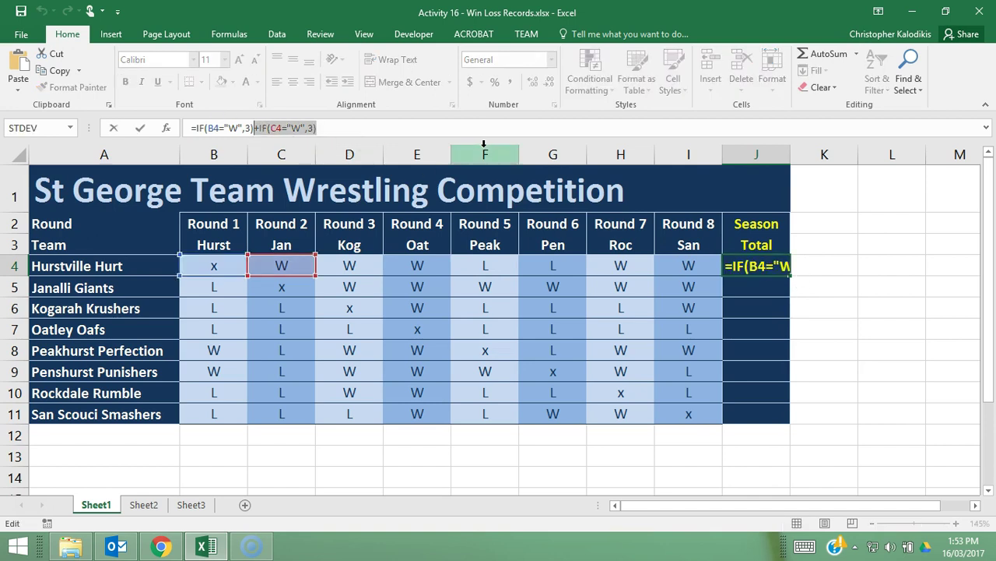
Append three copies of the IF term to J4's formula, referencing D4, E4 and F4
left_click(343, 128)
key("ctrl+v")
left_click(346, 129)
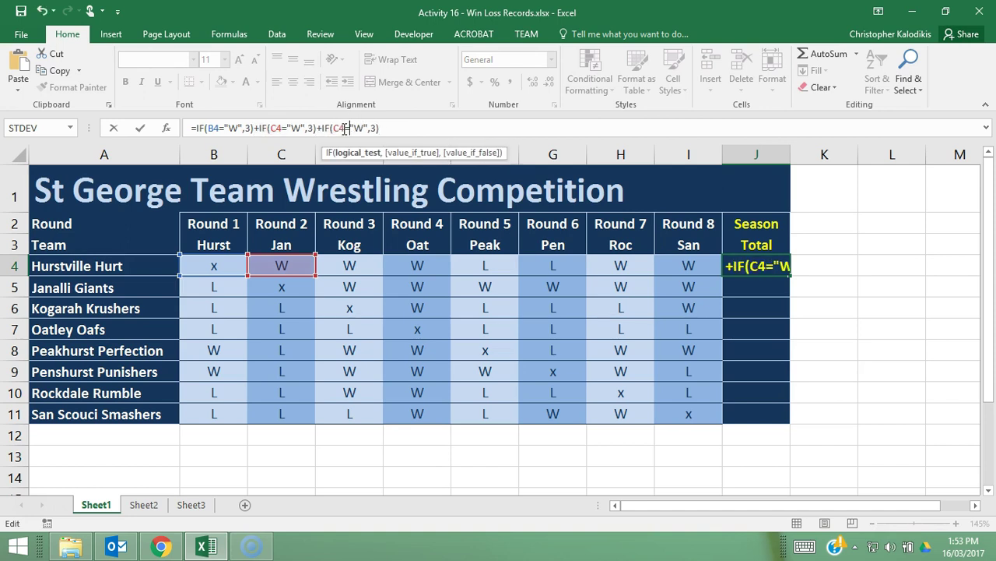
key("BackSpace")
type("D")
key("End")
key("ctrl+v")
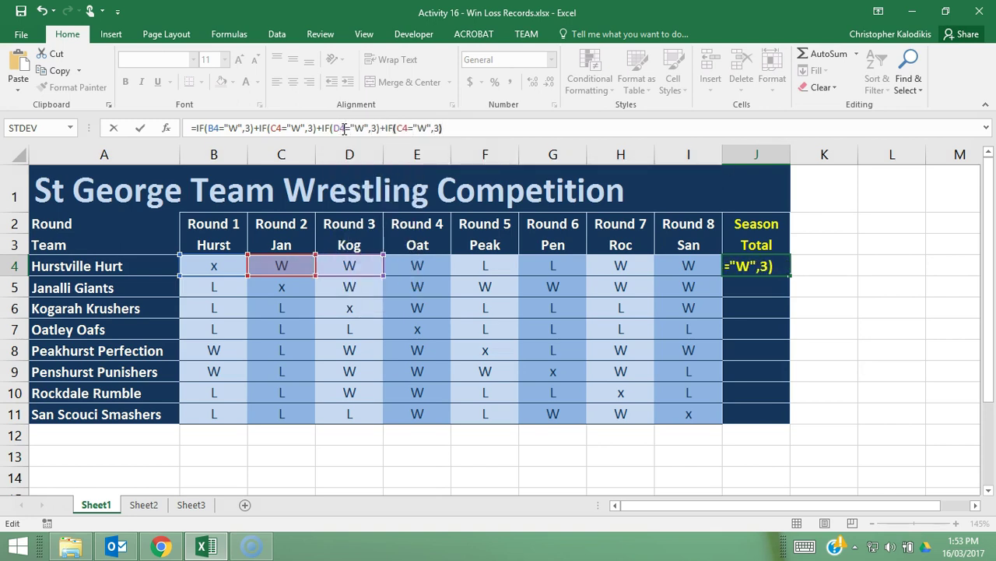
key("Left")
key("Left")
key("Left")
key("Left")
key("Left")
key("Left")
key("Left")
key("Left")
key("BackSpace")
type("E")
key("Right")
key("Right")
key("Right")
key("Right")
key("Right")
key("Right")
key("Right")
key("Right")
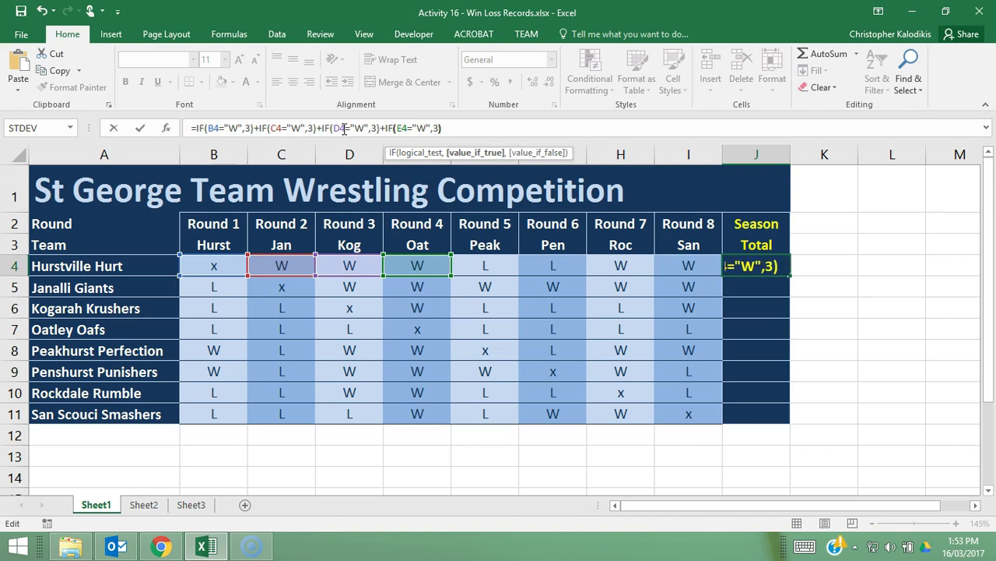
key("End")
key("ctrl+v")
key("Left")
key("Left")
key("Left")
key("Left")
key("Left")
key("Left")
key("Left")
key("Left")
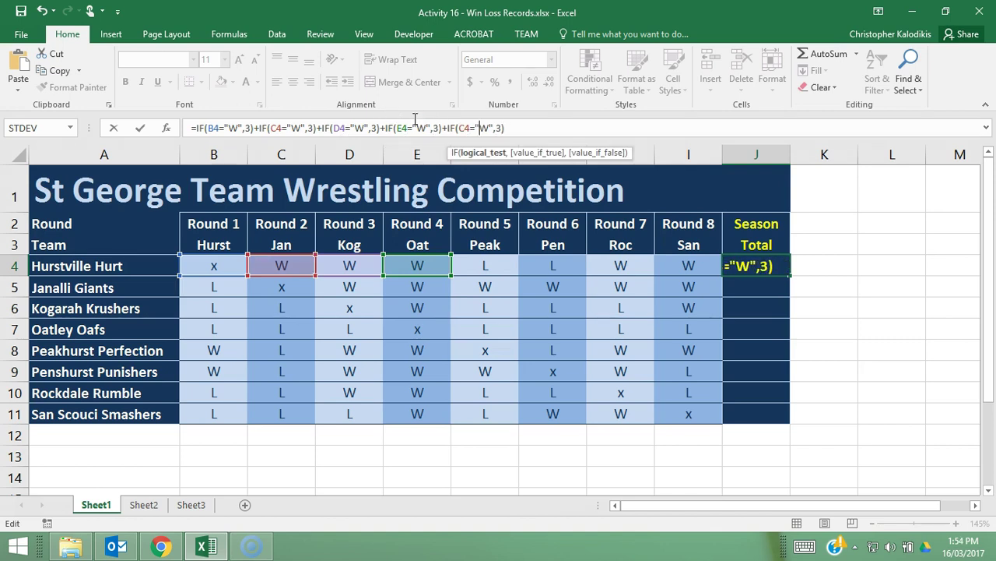
key("BackSpace")
type("F")
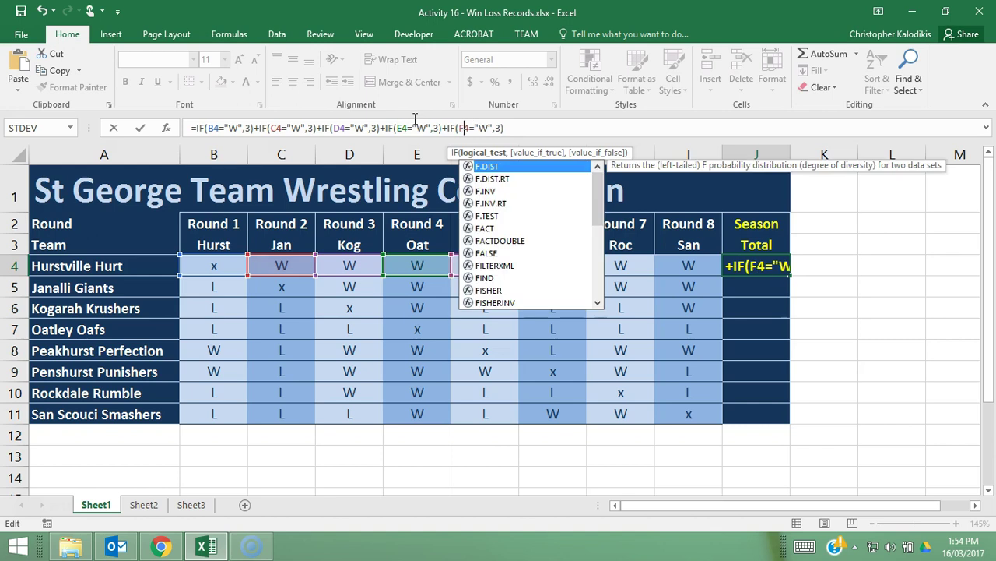
Add IF terms for G4, H4 and I4 and confirm, giving Hurstville Hurt 15
key("Escape")
key("End")
key("ctrl+v")
key("Left")
key("Left")
key("Left")
key("Left")
key("Left")
key("Left")
key("Left")
key("Left")
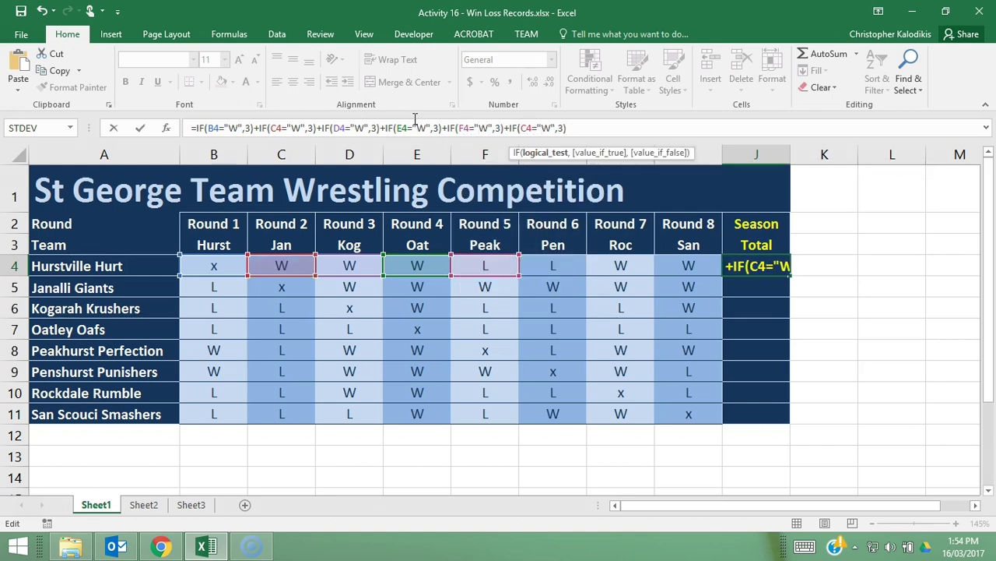
key("BackSpace")
type("G")
key("Right")
key("Right")
key("Right")
key("Right")
key("Right")
key("Right")
key("Right")
key("End")
key("ctrl+v")
key("Left")
key("Left")
key("Left")
key("Left")
key("Left")
key("Left")
key("Left")
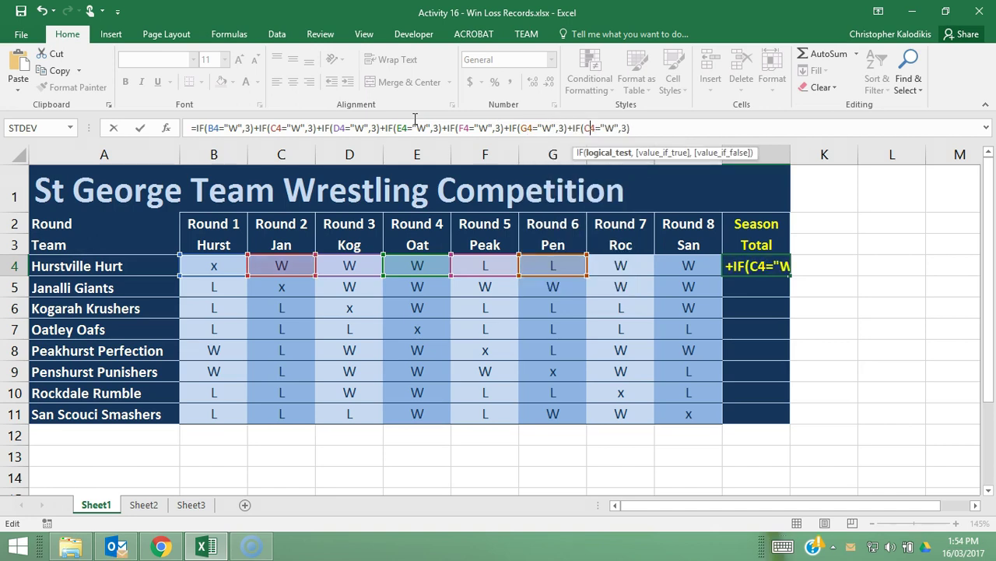
key("BackSpace")
type("H")
key("Right")
key("Right")
key("Right")
key("Right")
key("Right")
key("Right")
key("Right")
key("Right")
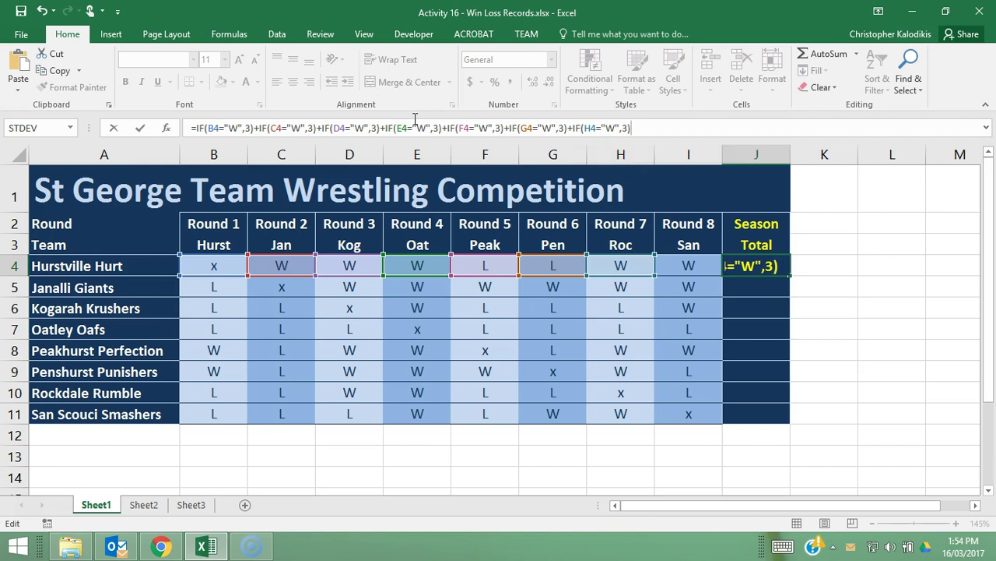
key("ctrl+v")
key("Left")
key("Left")
key("Left")
key("Left")
key("Left")
key("Left")
key("Left")
key("Left")
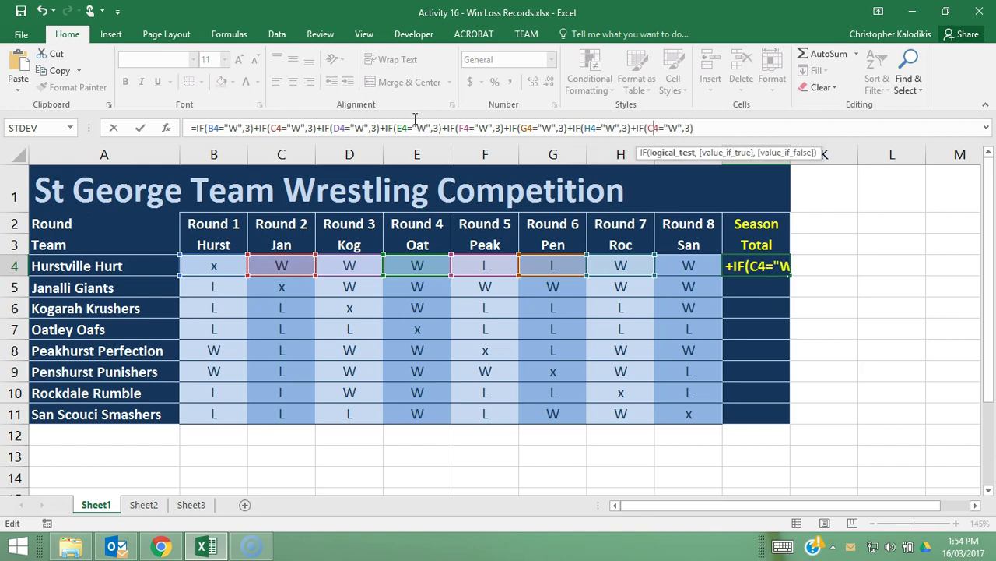
key("BackSpace")
type("I")
key("Return")
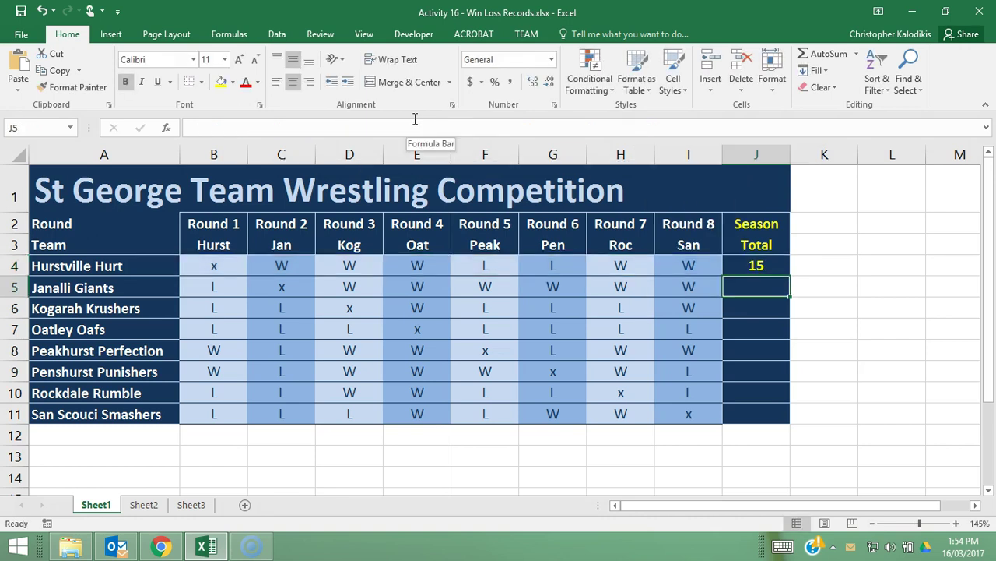
left_click(752, 265)
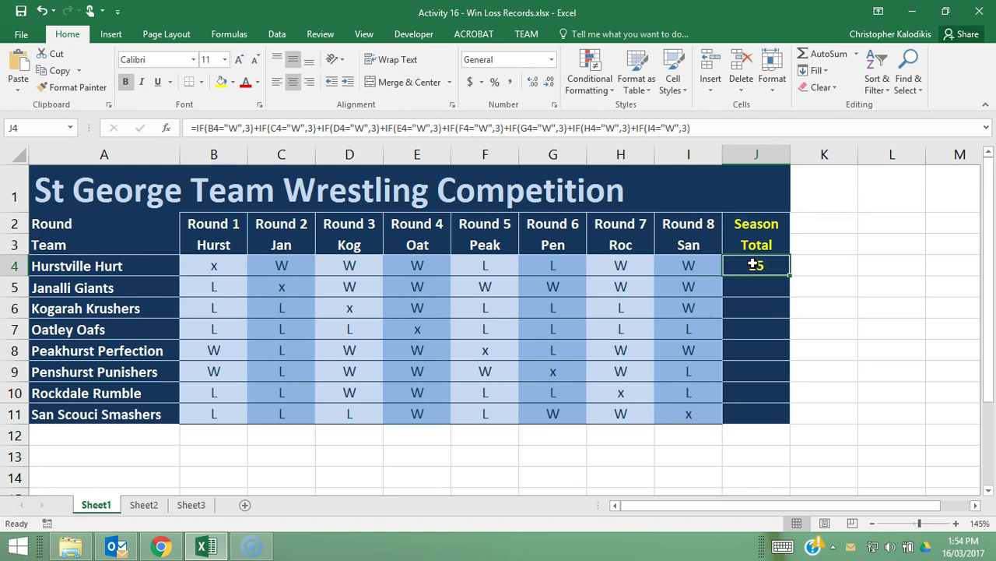
left_click(275, 267)
left_click(350, 266)
left_click(410, 265)
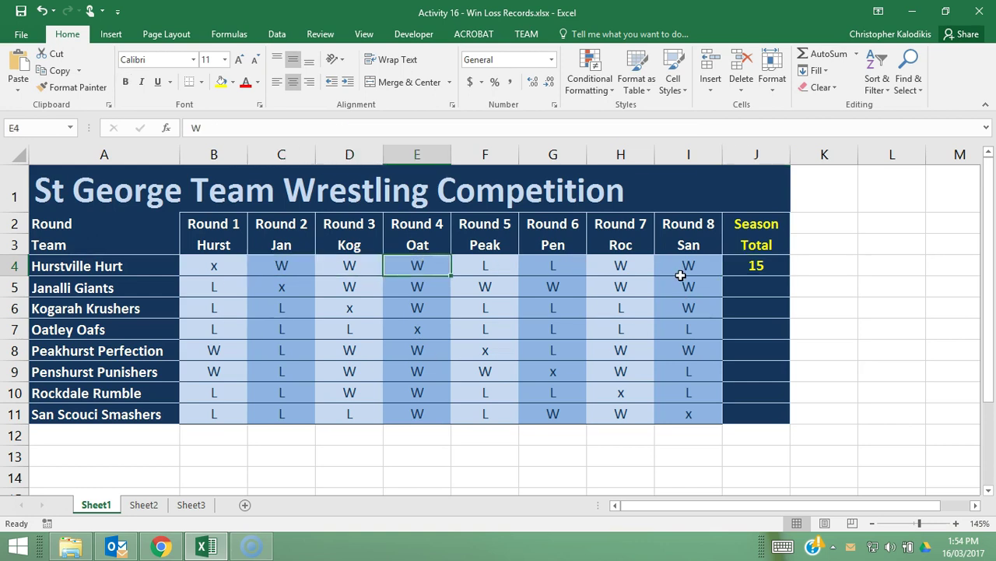
left_click(646, 267)
left_click(696, 266)
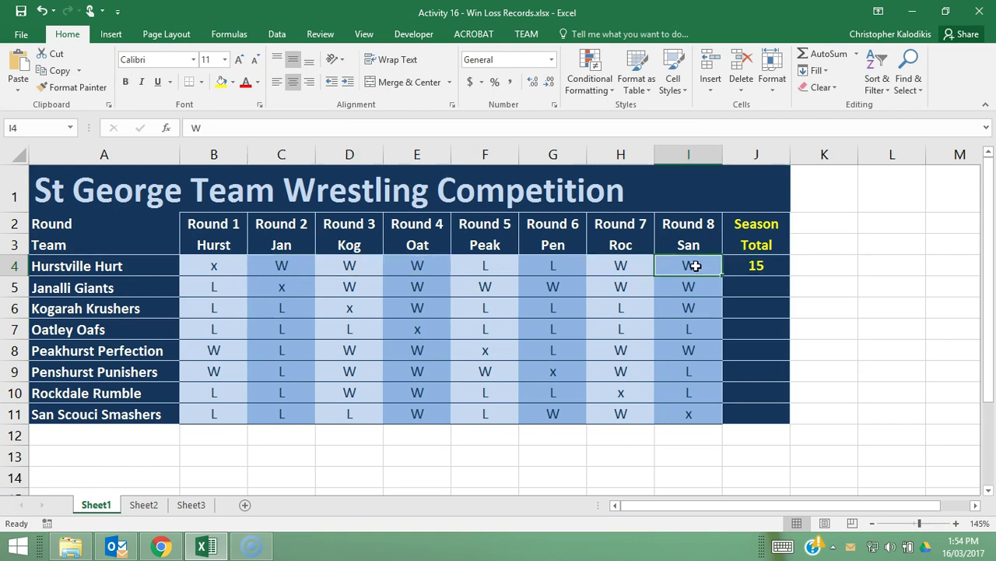
left_click(765, 269)
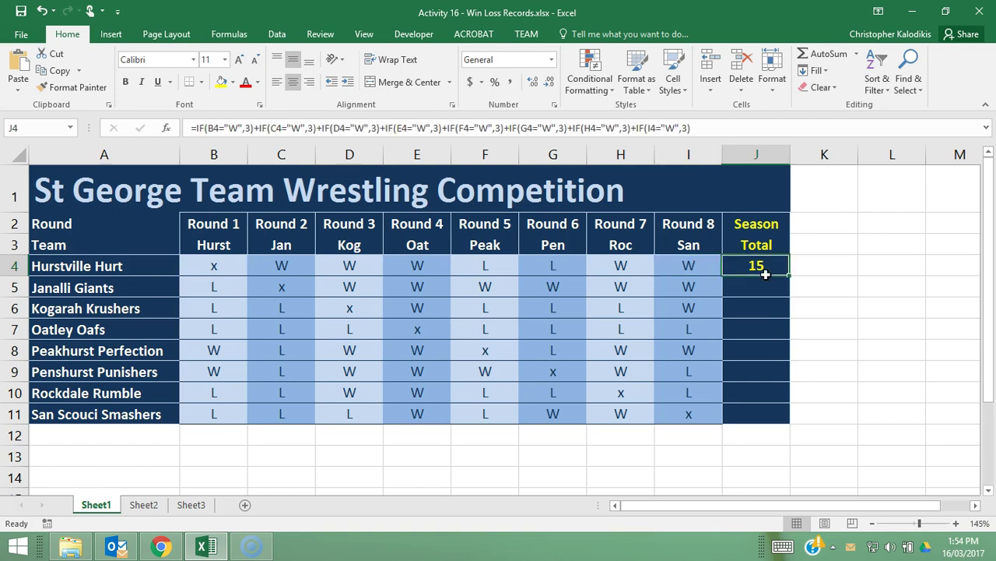
Fill J4's formula down to J11, giving Season Totals 18, 6, 0, 15, 15, 6 and 9
left_click_drag(791, 276, 768, 416)
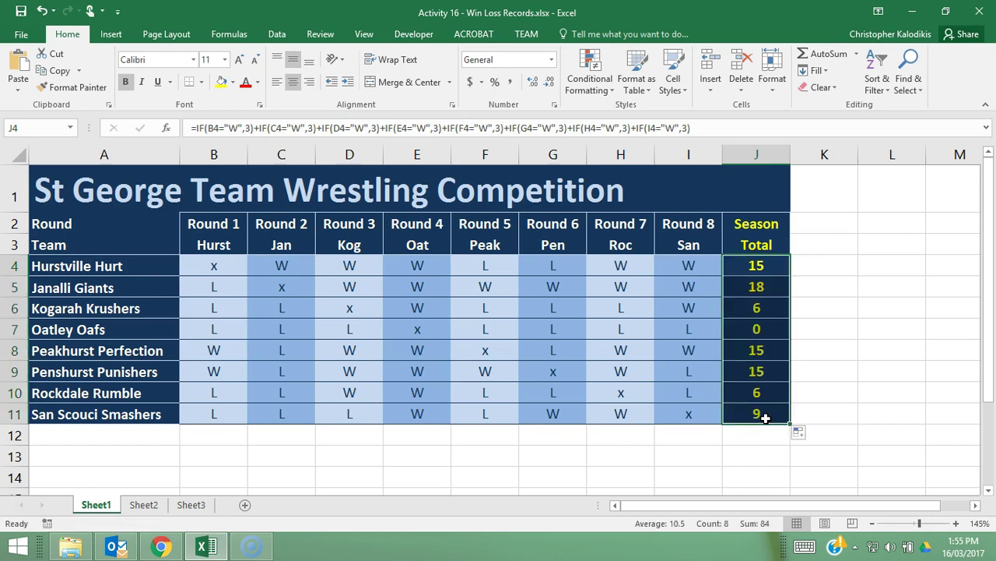
left_click(611, 263)
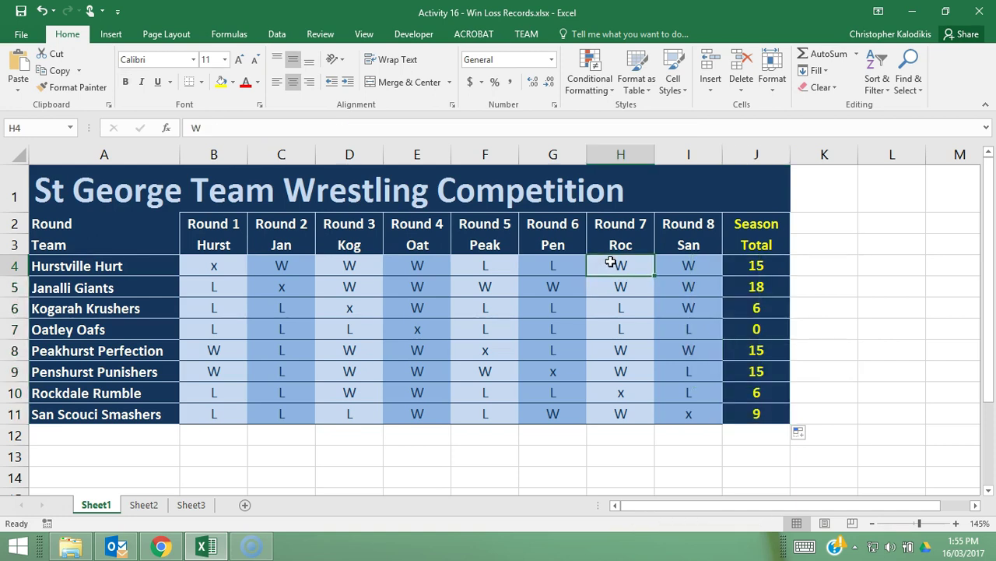
type("l")
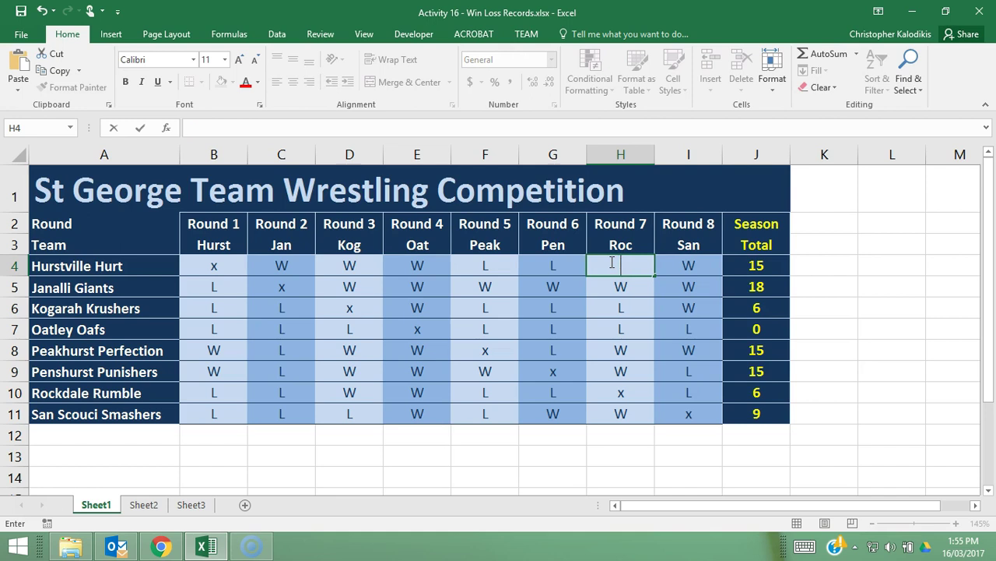
key("Return")
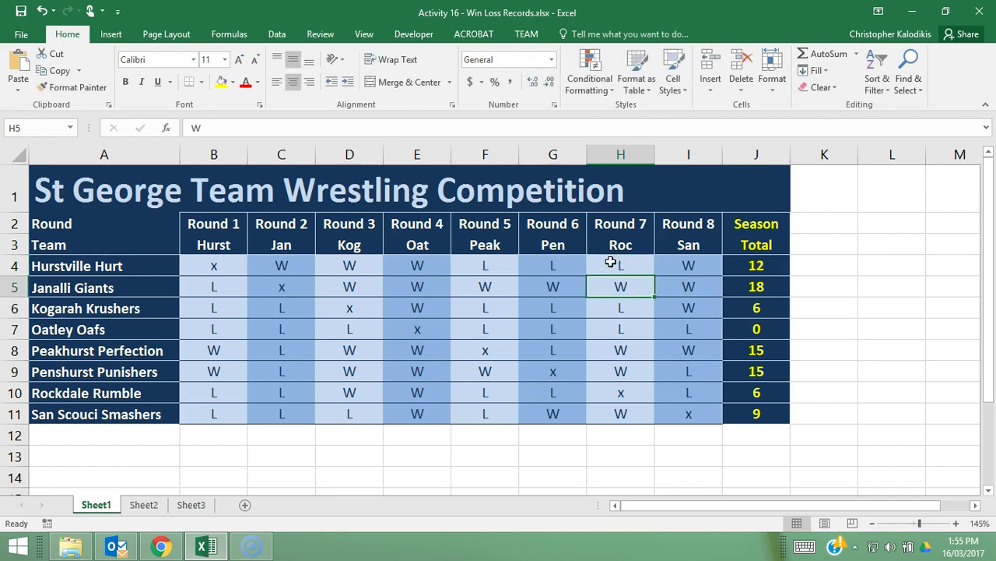
key("ctrl+z")
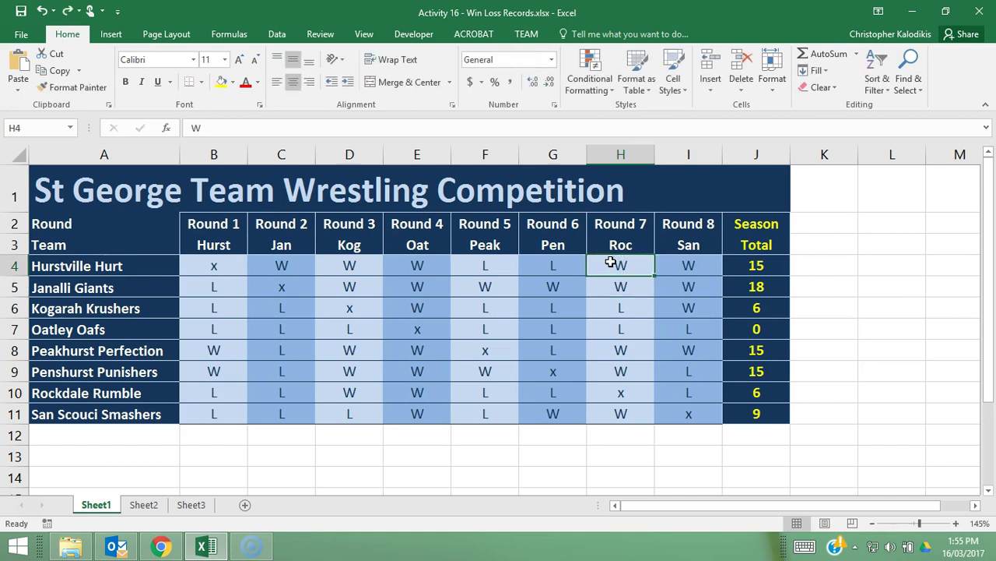
key("Down")
key("Down")
key("Up")
key("Up")
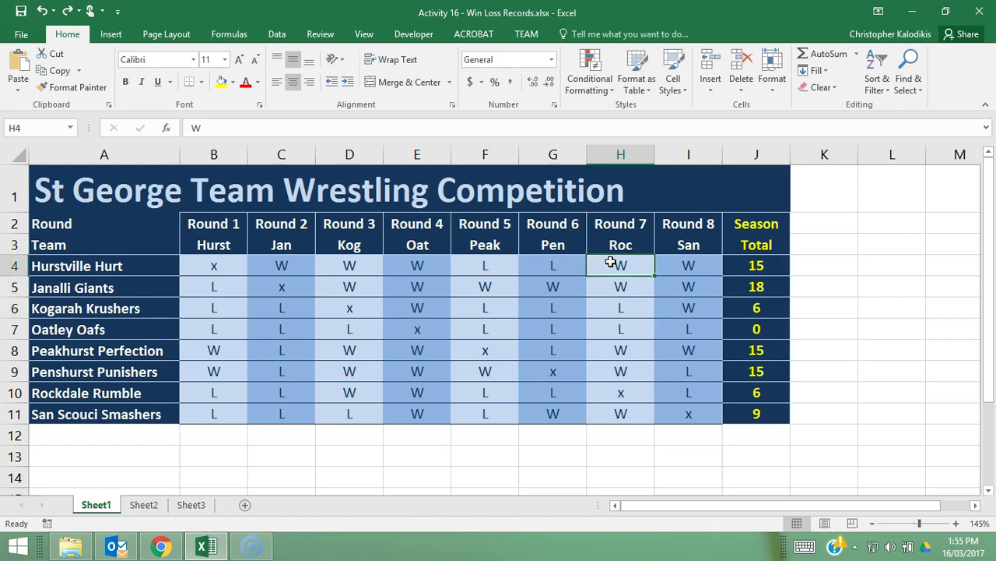